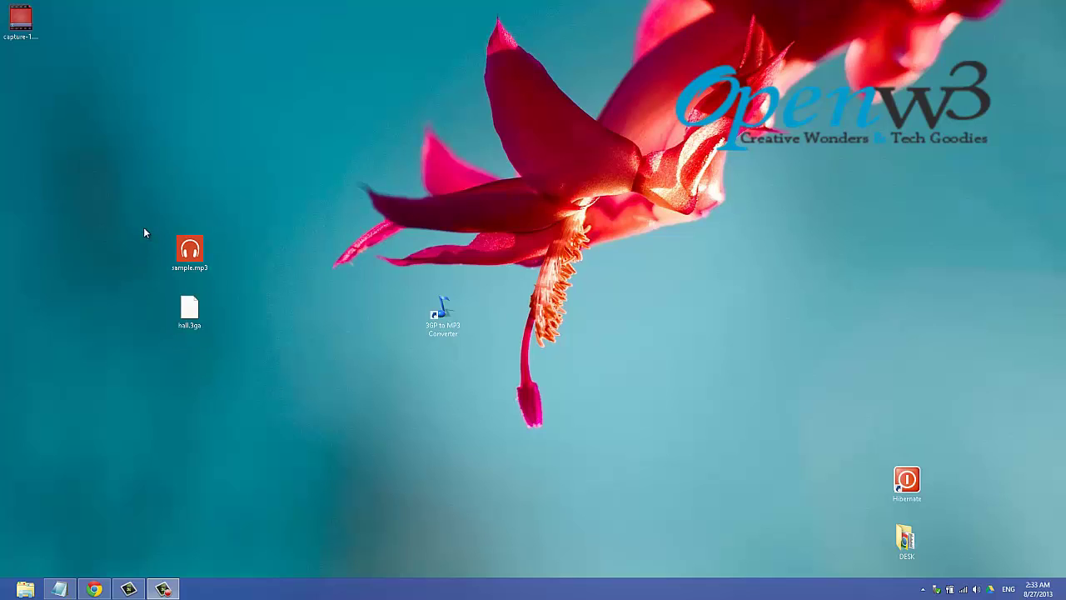
Step: Select sample.mp3 and hall.3ga on the desktop to check their file type and size
left_click_drag(143, 227, 245, 284)
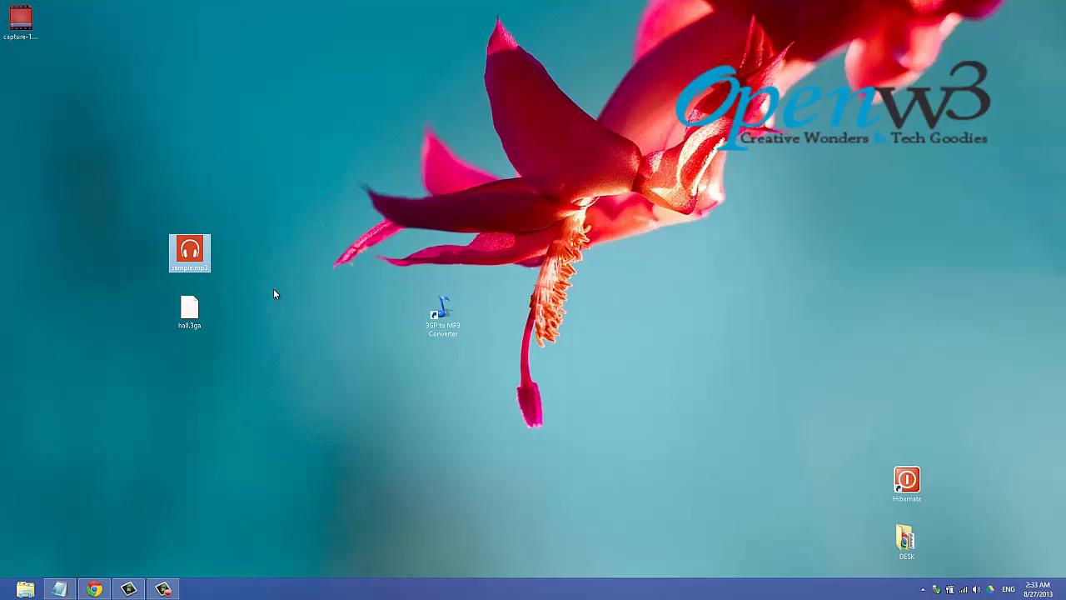
left_click_drag(145, 310, 225, 345)
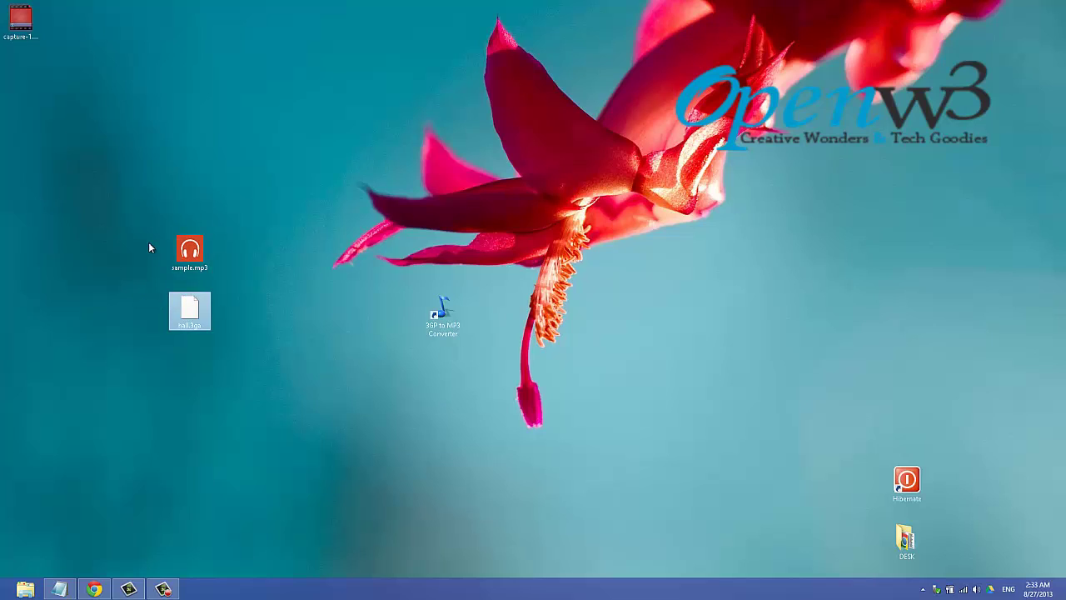
left_click(126, 290)
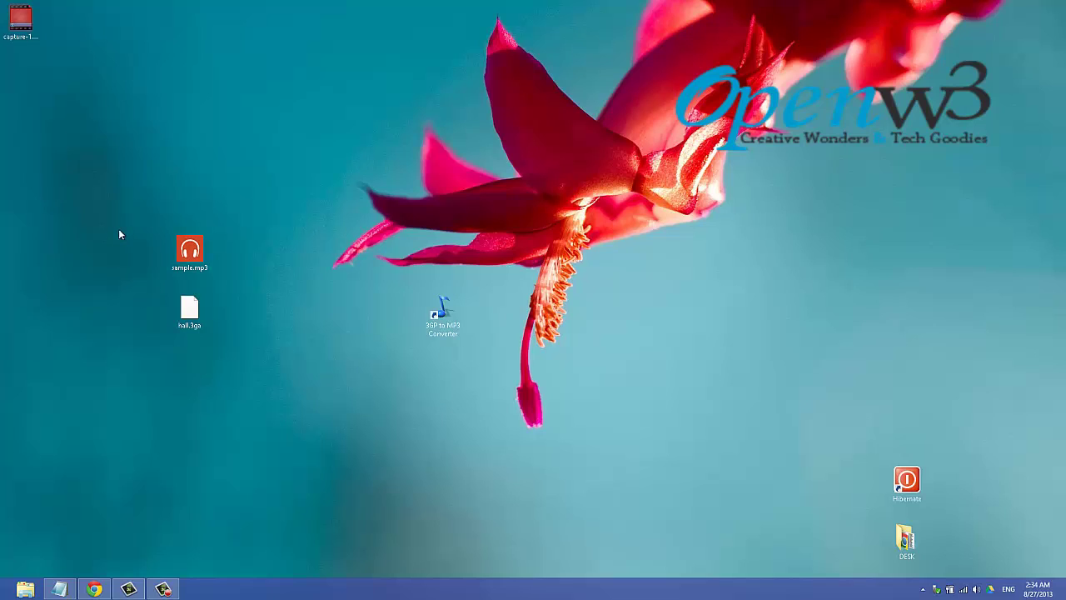
left_click_drag(121, 230, 250, 284)
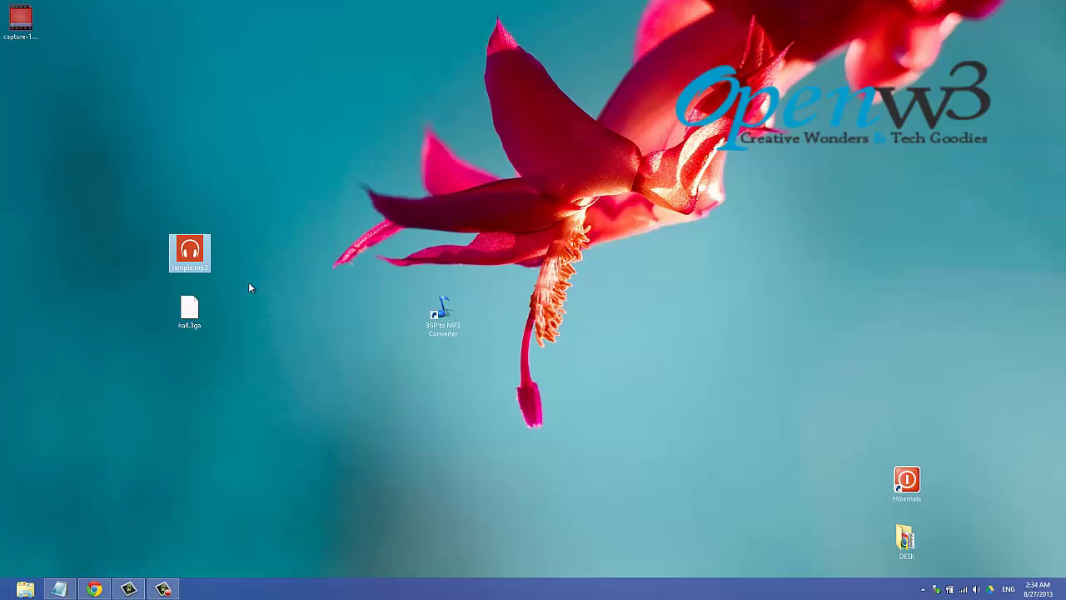
left_click(155, 229)
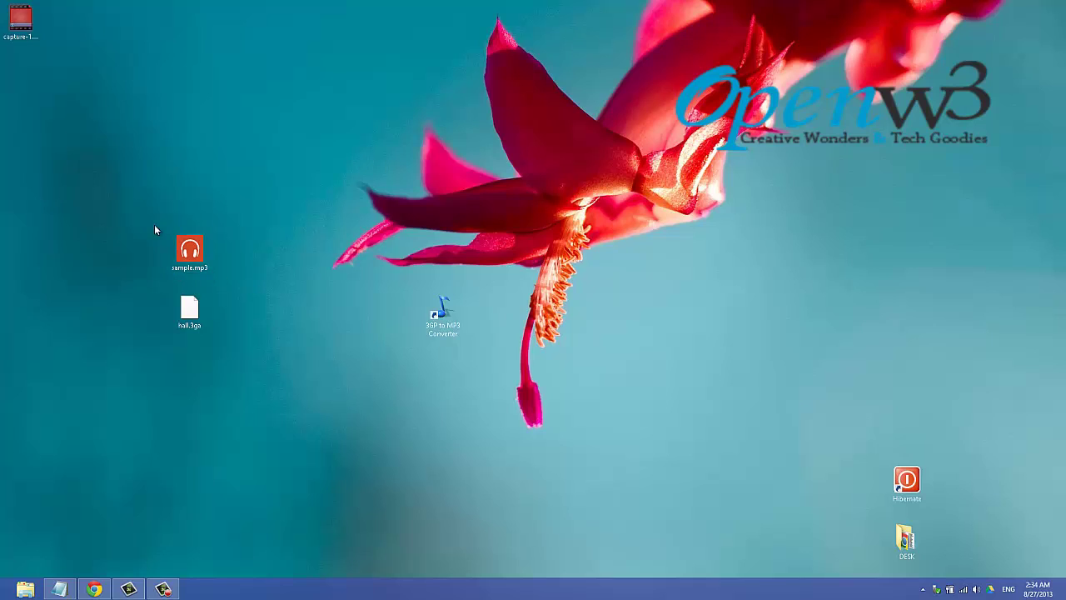
left_click(206, 269)
left_click_drag(250, 280, 243, 235)
Step: Rename hall.3ga to hall.3gp, accept the extension-change warning, and nudge the icon right
right_click(196, 325)
left_click(279, 280)
right_click(187, 312)
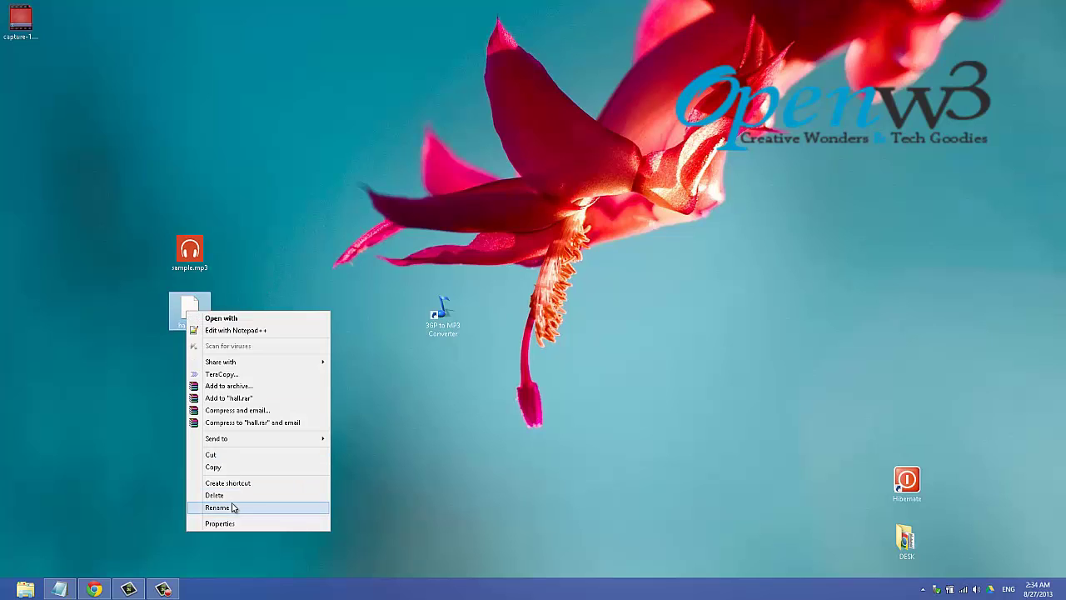
left_click(230, 507)
key("End")
key("shift+Left")
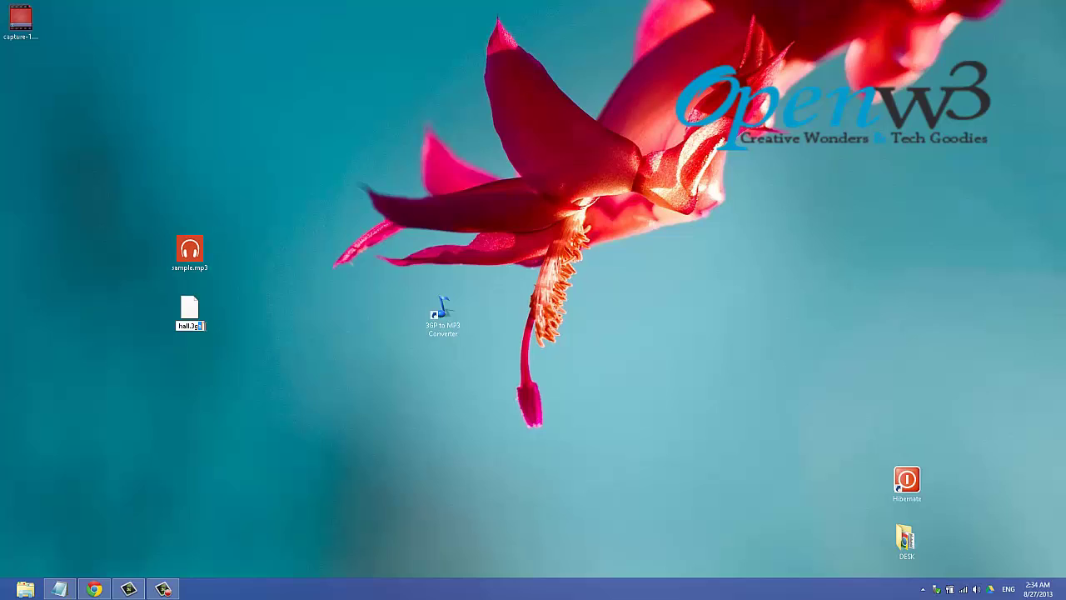
key("shift+Left")
key("shift+Left")
type("3gp")
key("Return")
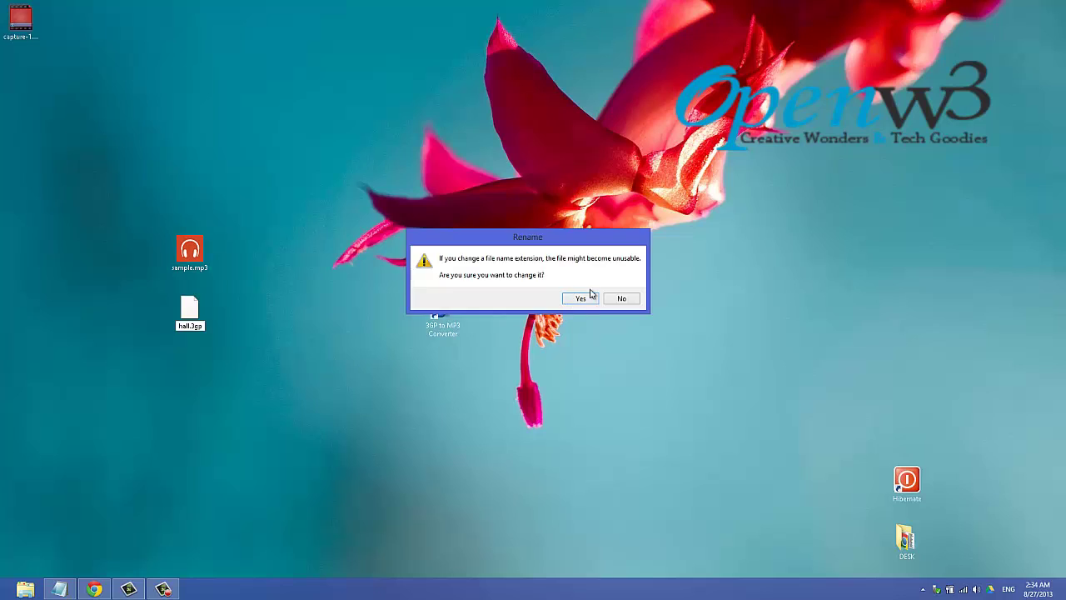
left_click(580, 297)
left_click_drag(225, 326, 190, 386)
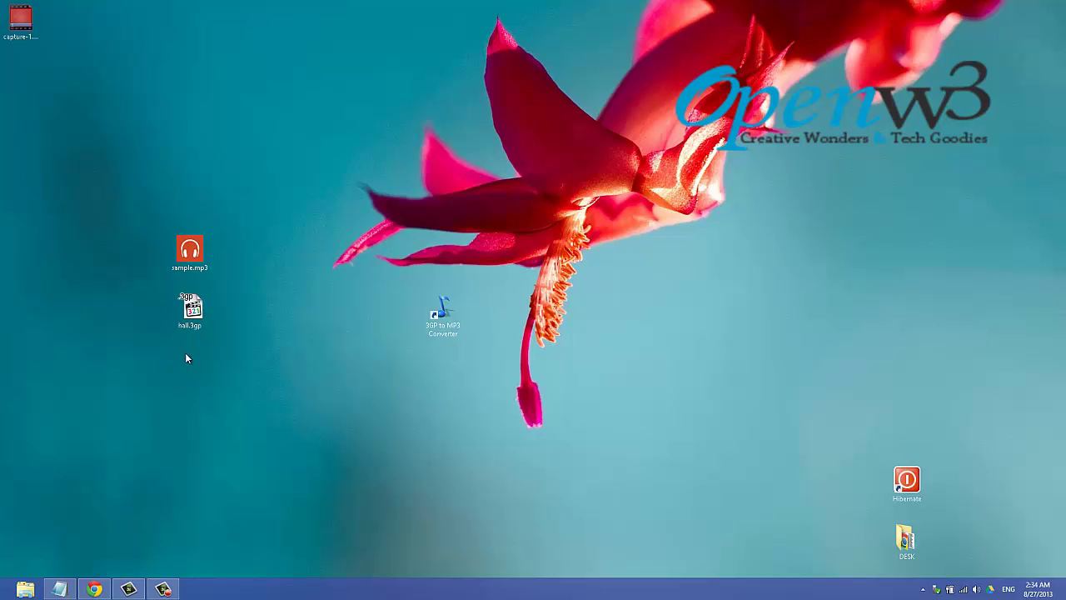
left_click_drag(189, 311, 270, 327)
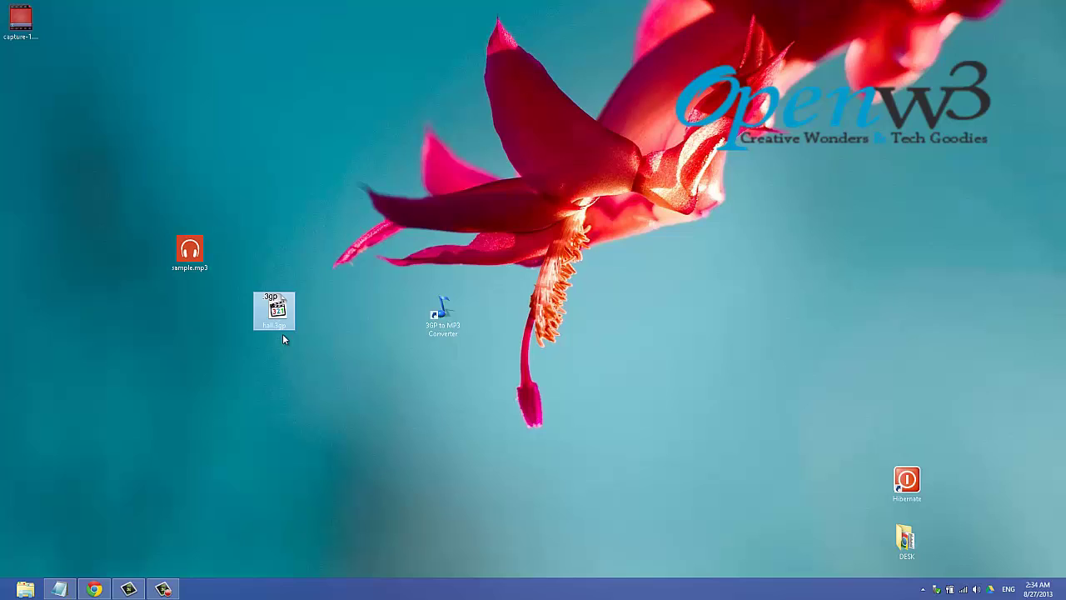
Step: Place the converter shortcut below hall.3gp and review Chrome's '3ga to mp3 converter' search results
left_click(422, 382)
left_click_drag(429, 307, 271, 376)
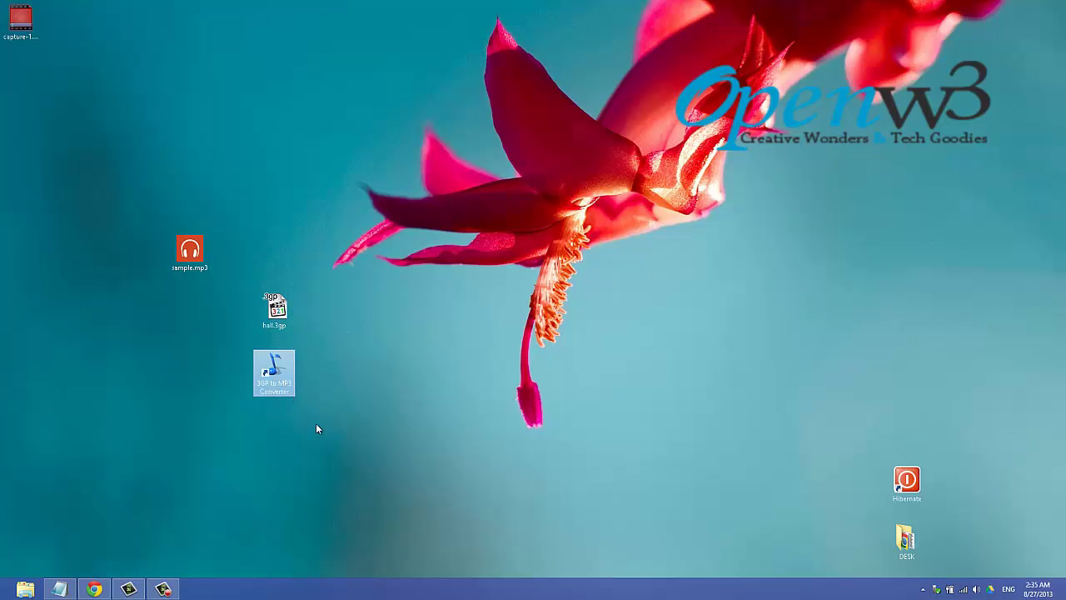
left_click(95, 589)
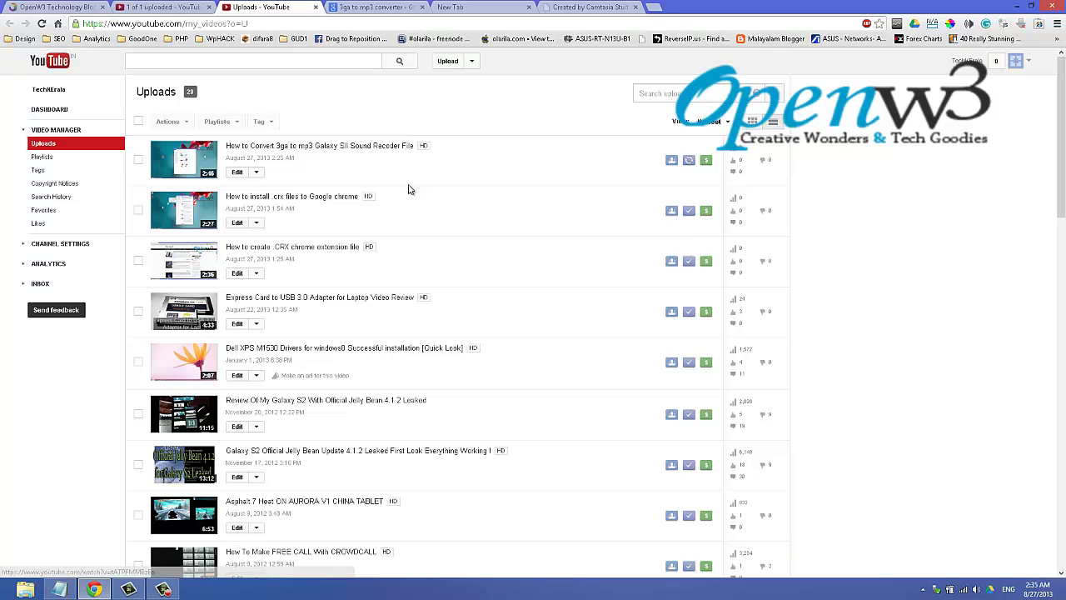
left_click(376, 7)
scroll(471, 444, "up", 1)
scroll(471, 444, "up", 2)
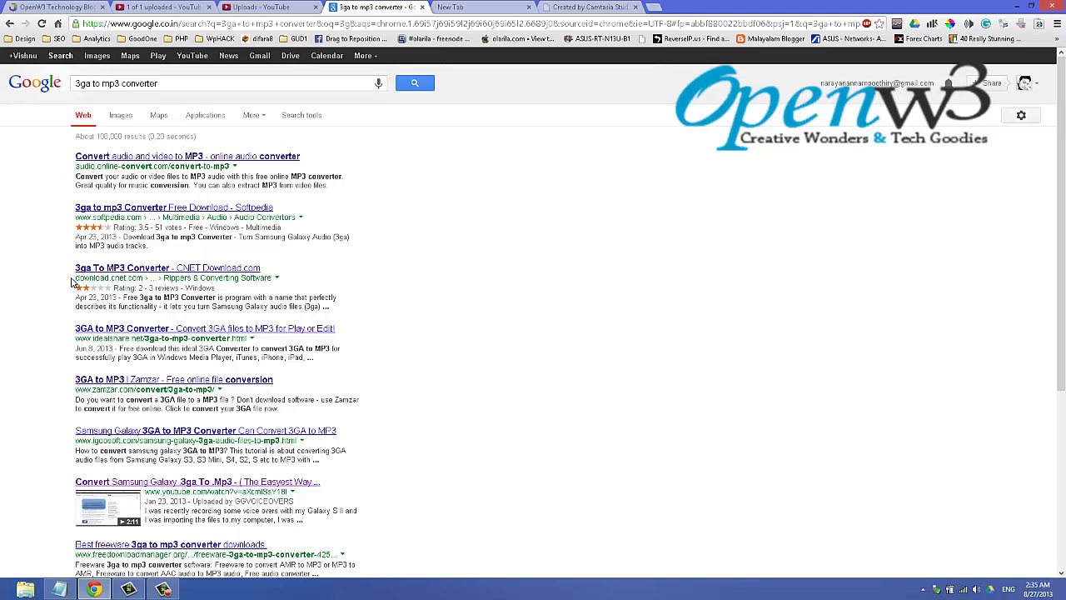
left_click_drag(74, 278, 146, 280)
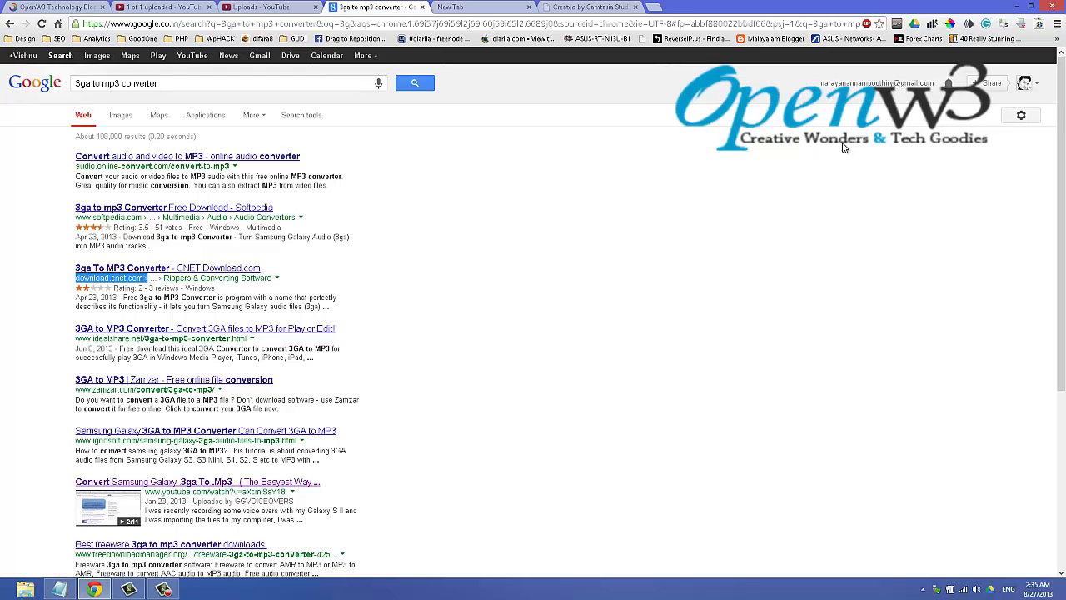
Step: Launch 3GP to MP3 Converter Plus from the desktop and load the desktop's hall.3gp as input
left_click(1014, 7)
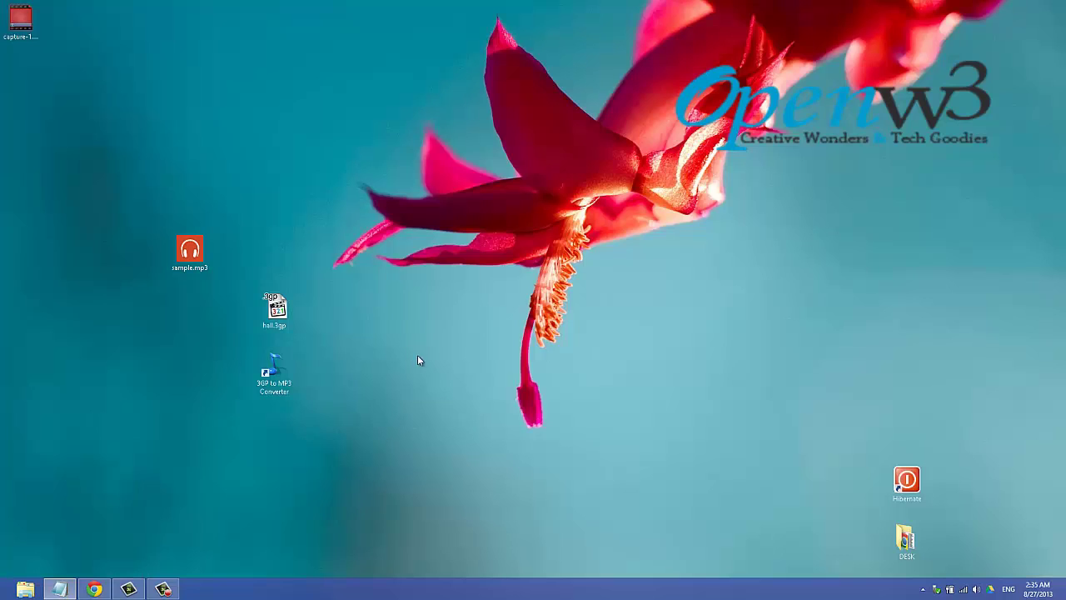
double_click(275, 376)
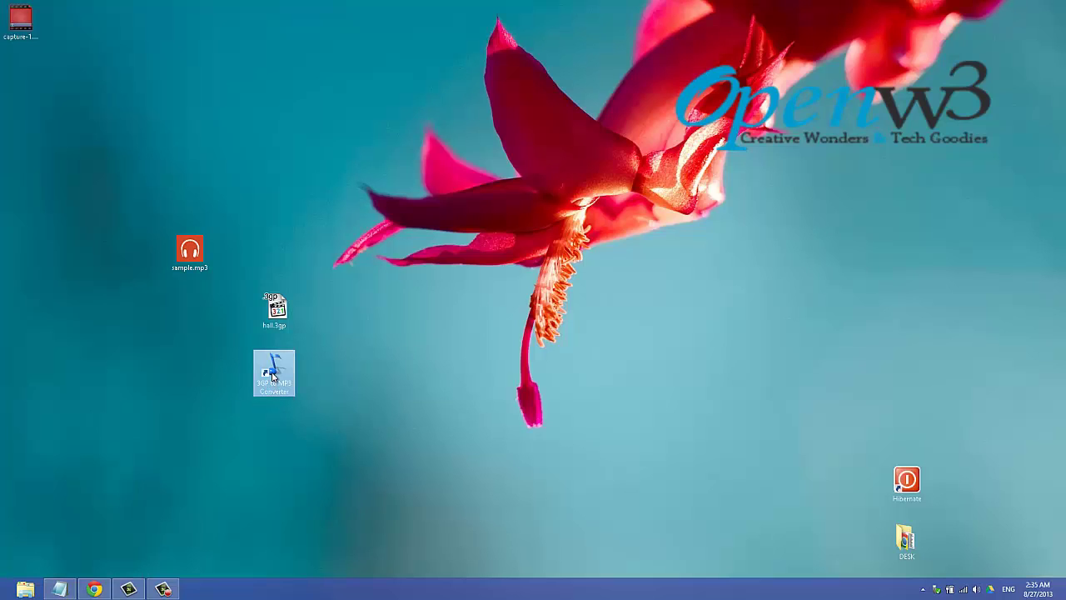
left_click_drag(243, 110, 459, 140)
left_click(549, 167)
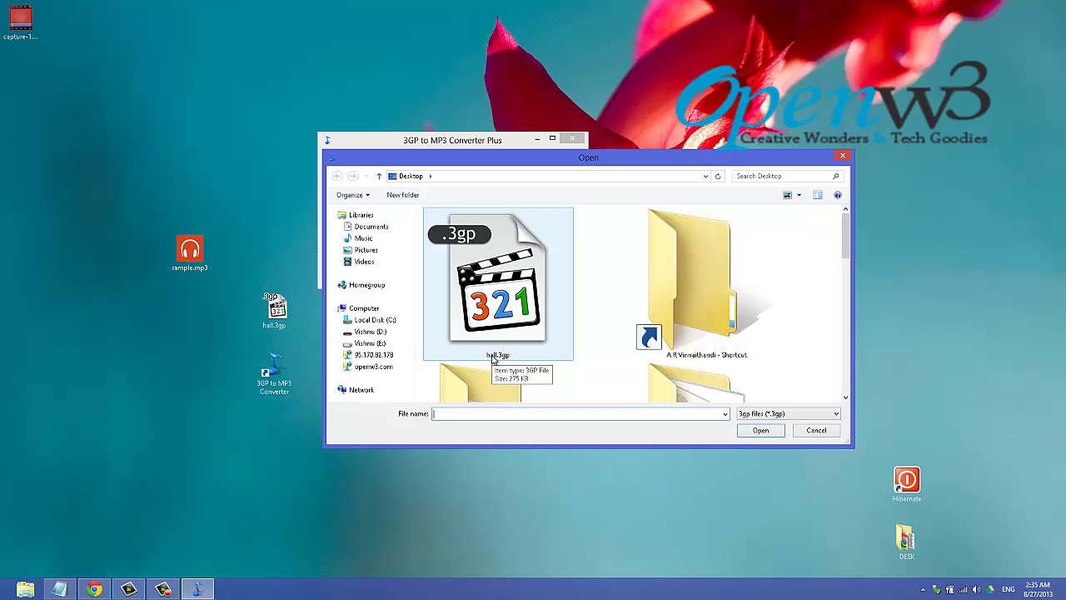
left_click(506, 308)
left_click(755, 433)
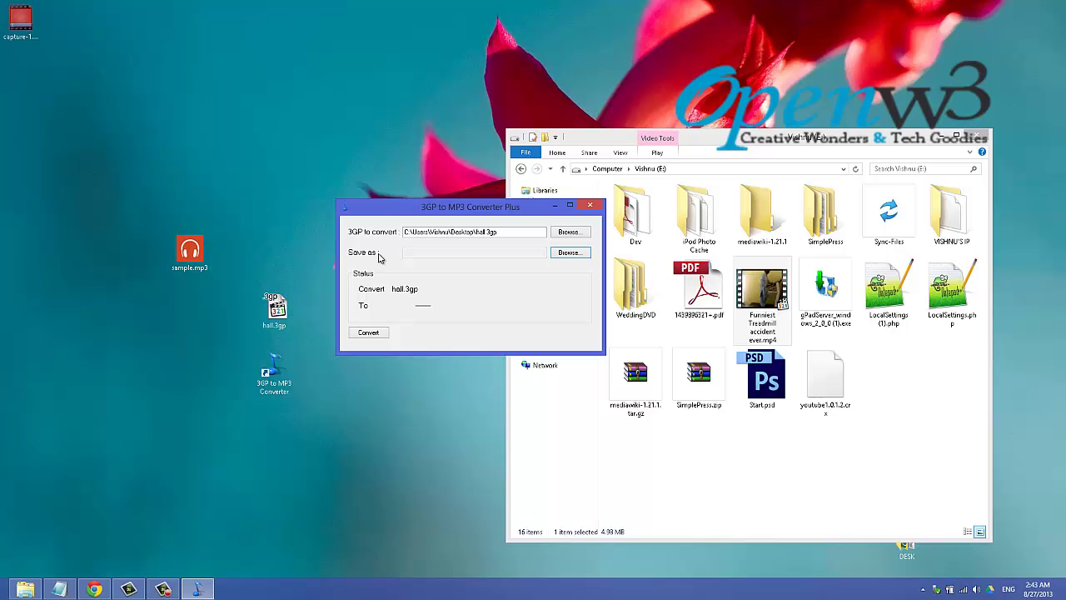
Step: Save the output as myfile on drive D:, run the conversion, and acknowledge the success message
left_click(575, 259)
left_click(399, 401)
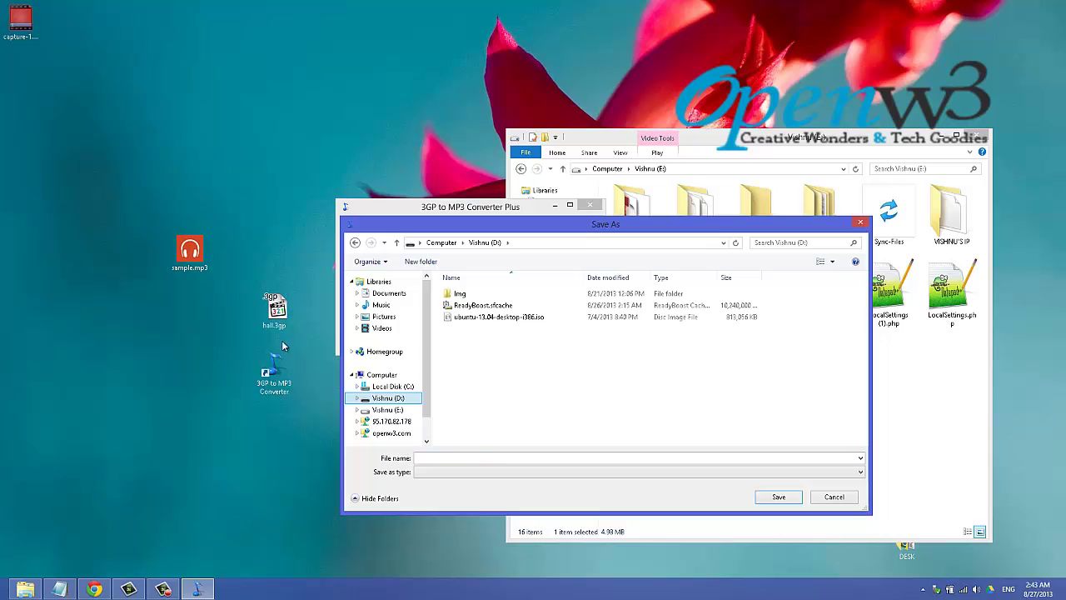
left_click(449, 457)
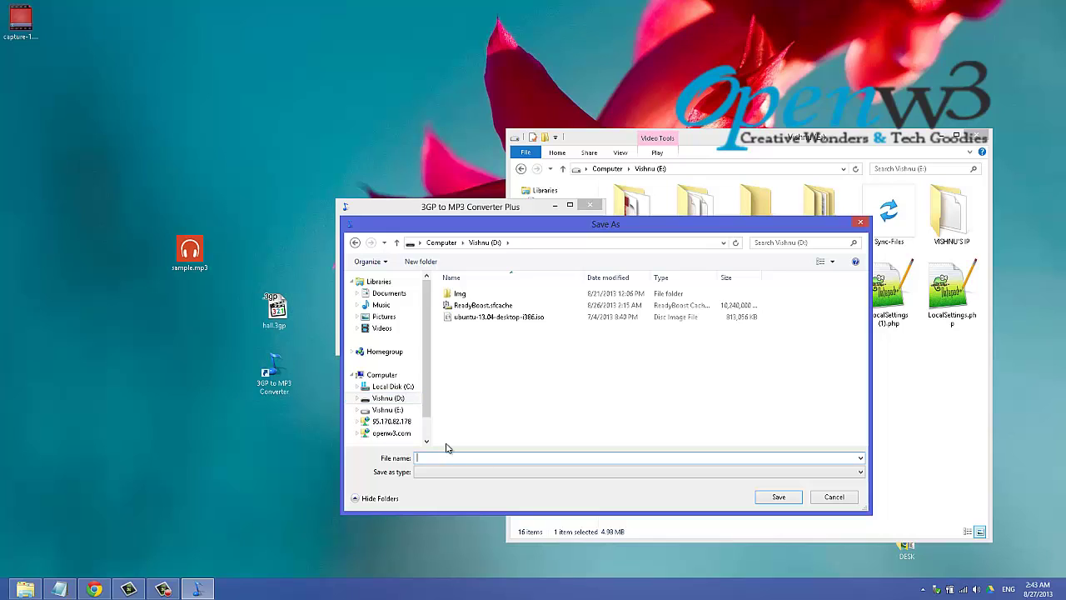
type("myfile")
left_click(776, 498)
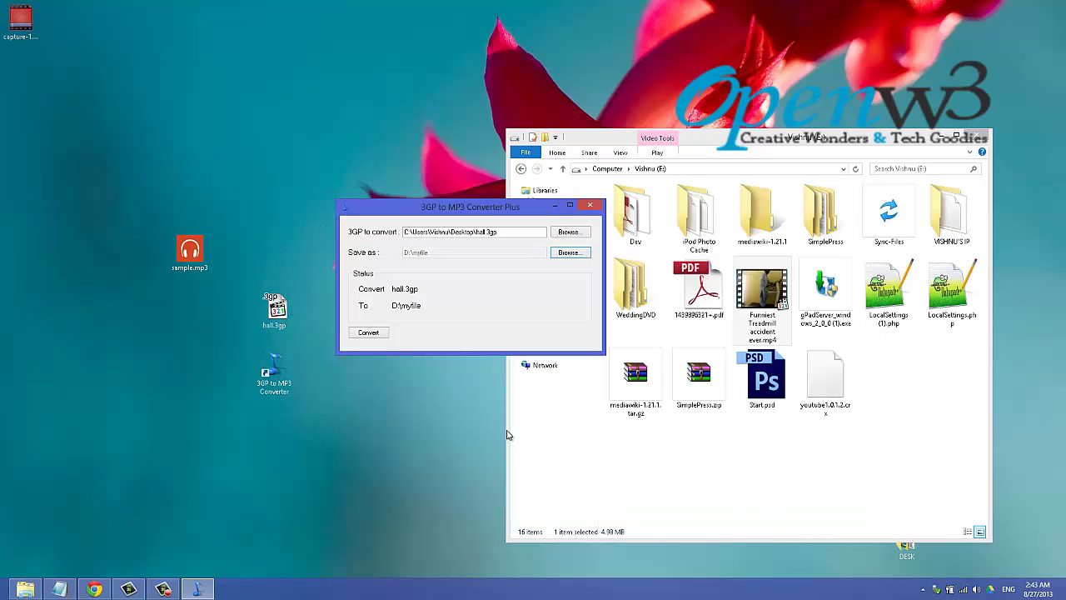
left_click(369, 334)
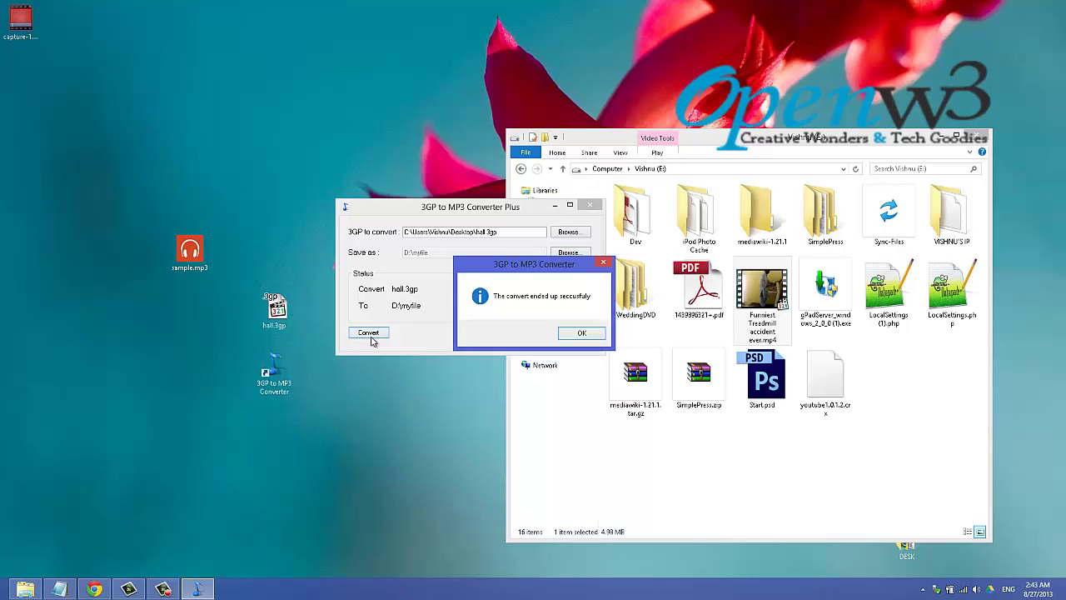
left_click(581, 334)
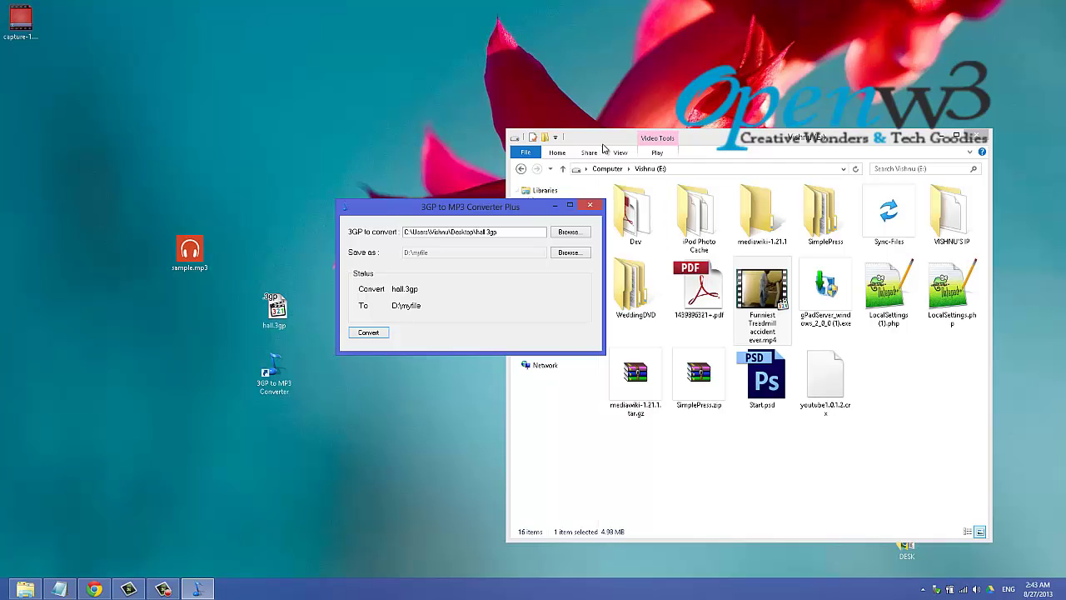
Step: Open drive D: in File Explorer and select hall.mp3 to confirm its 275 KB size
left_click_drag(598, 144, 633, 143)
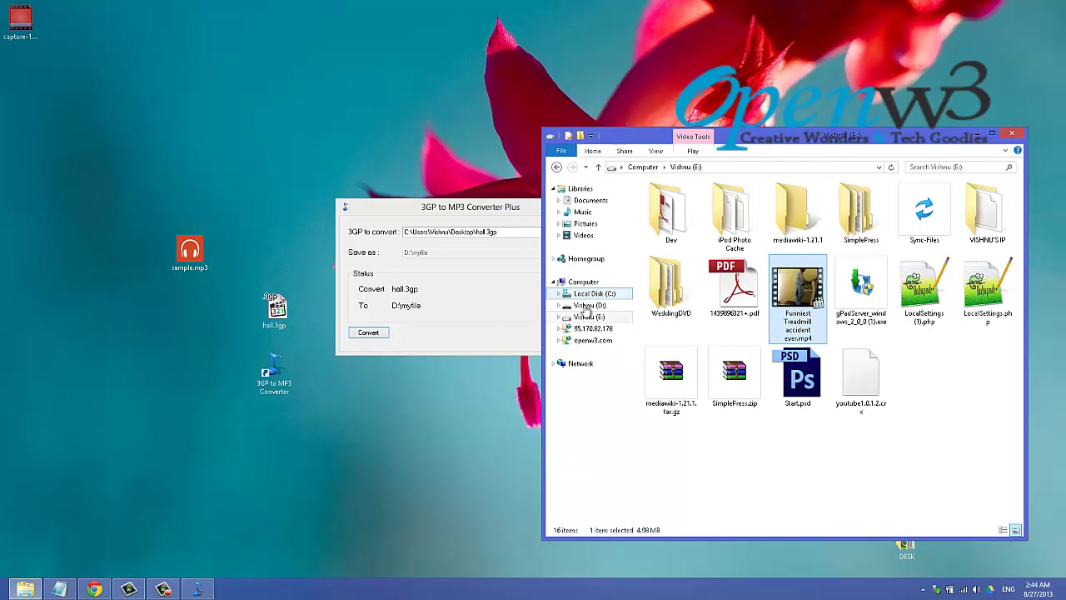
left_click(589, 305)
left_click_drag(467, 206, 446, 134)
left_click(285, 313)
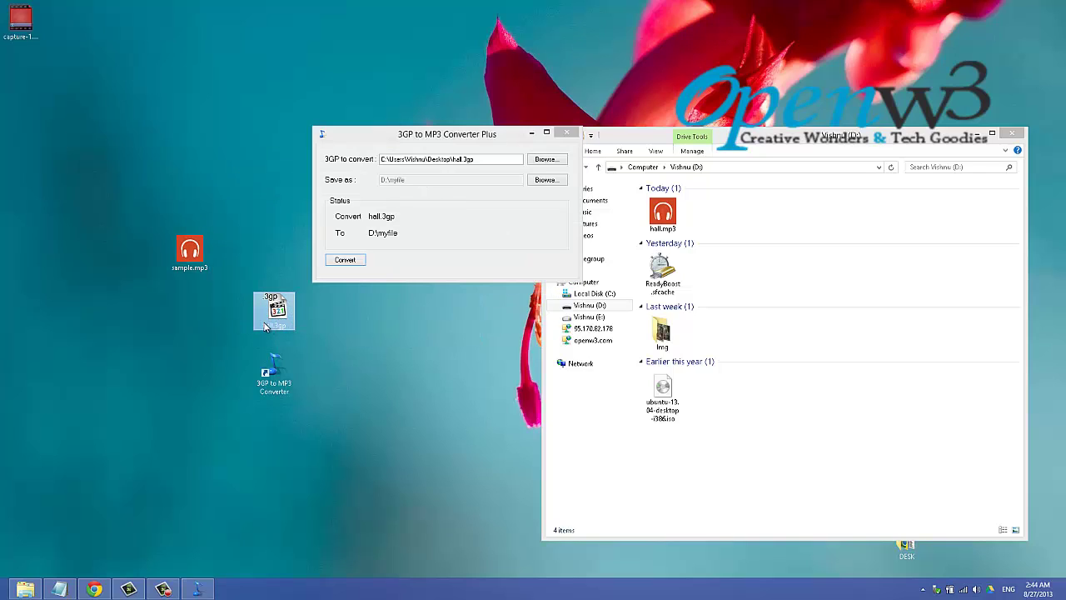
left_click_drag(419, 138, 383, 128)
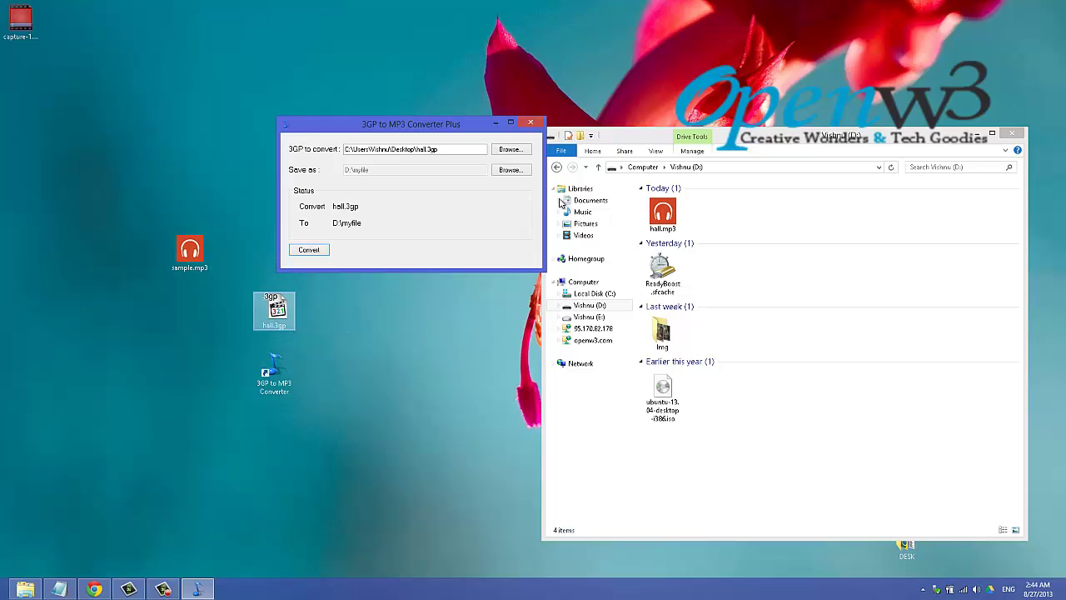
left_click(677, 213)
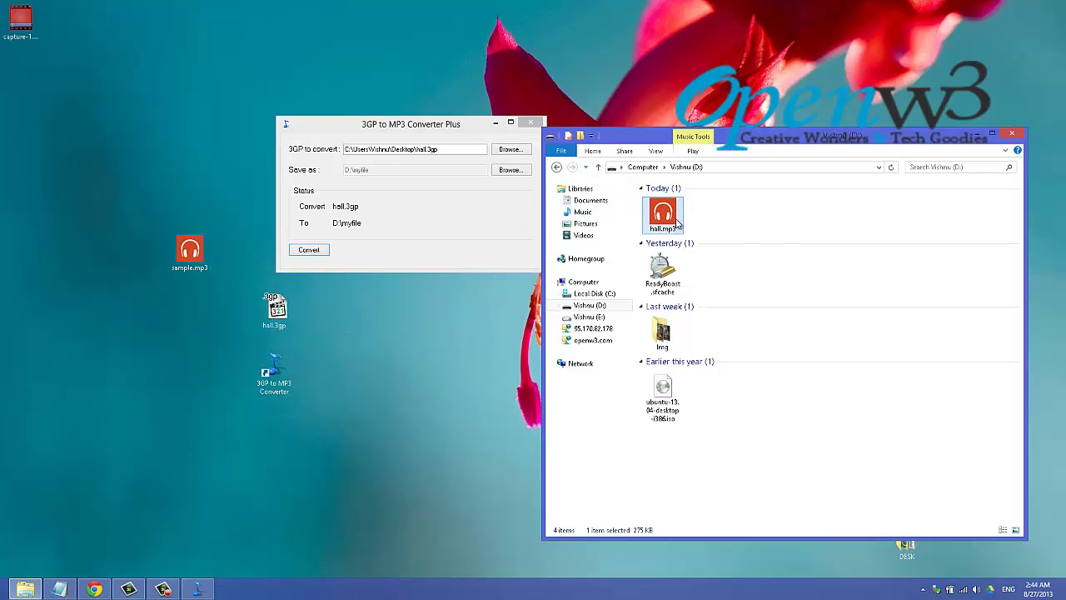